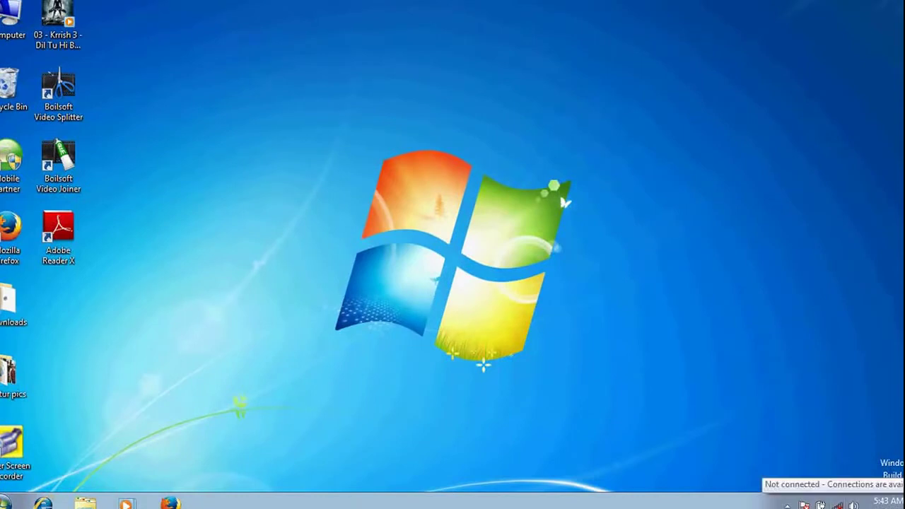
Step: Go from the tray network list to the Network and Sharing Center's advanced sharing settings
{"action": "left_click", "coordinate": [836, 504]}
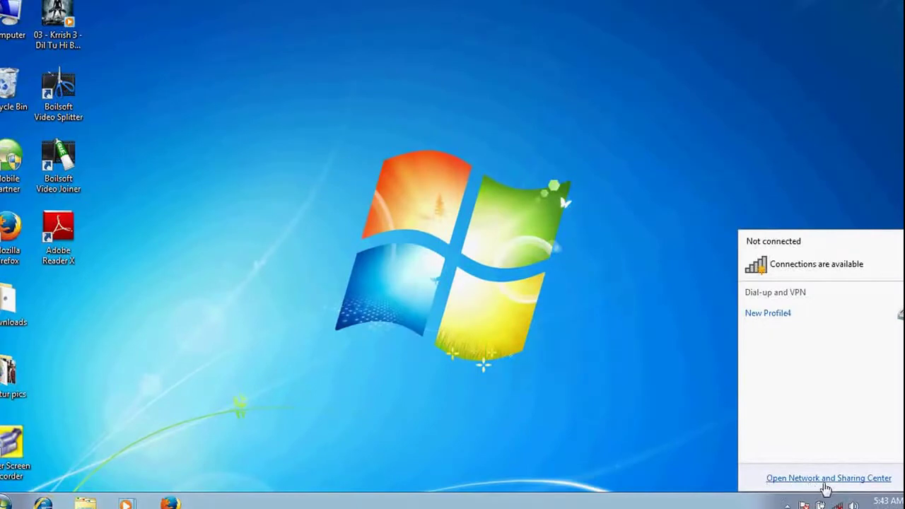
{"action": "left_click", "coordinate": [847, 480]}
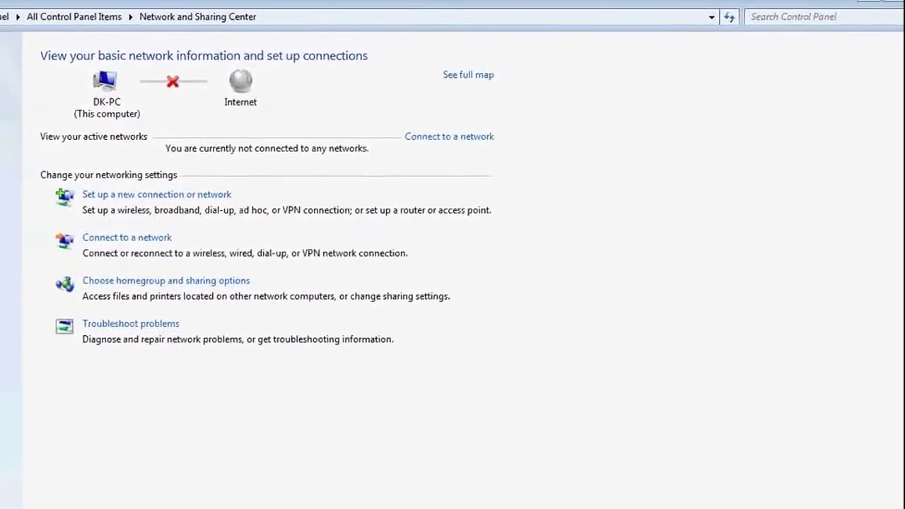
{"action": "left_click", "coordinate": [25, 111]}
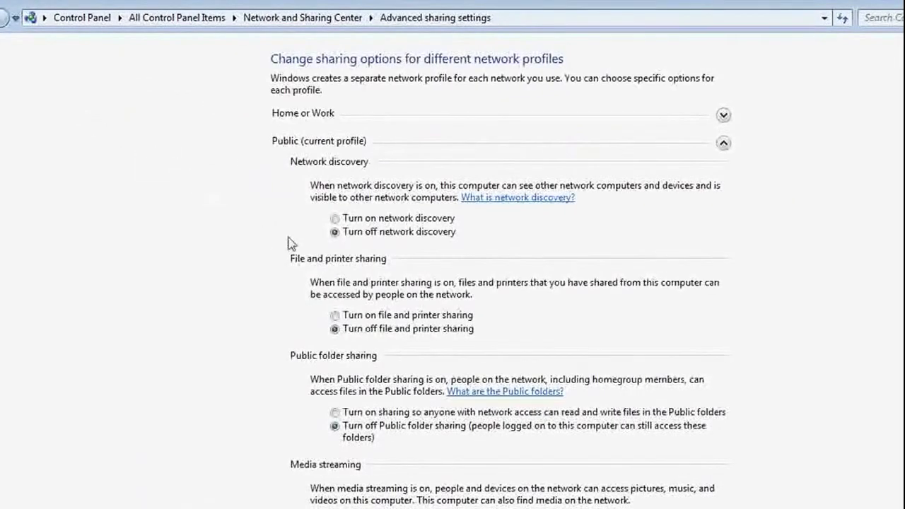
Step: Turn on network discovery, file and printer sharing and Public folder sharing; turn off password protected sharing
{"action": "left_click", "coordinate": [334, 219]}
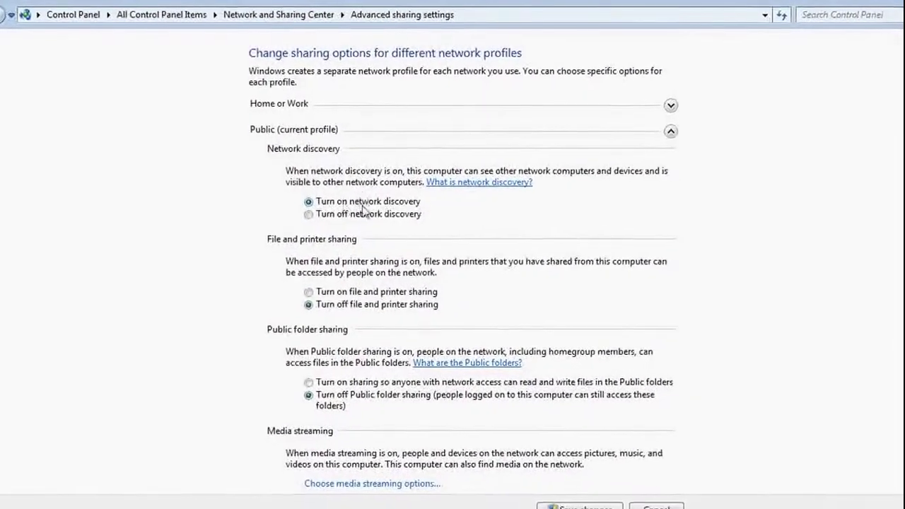
{"action": "left_click", "coordinate": [308, 291]}
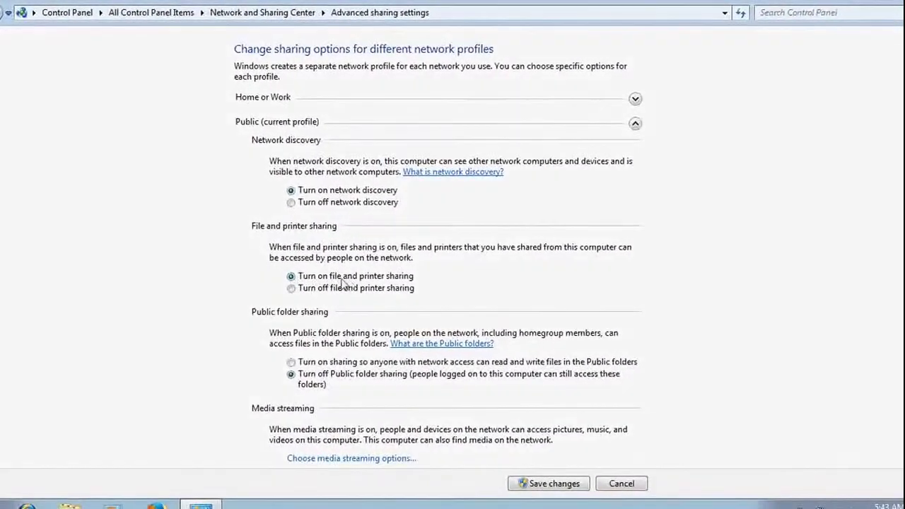
{"action": "left_click", "coordinate": [290, 361]}
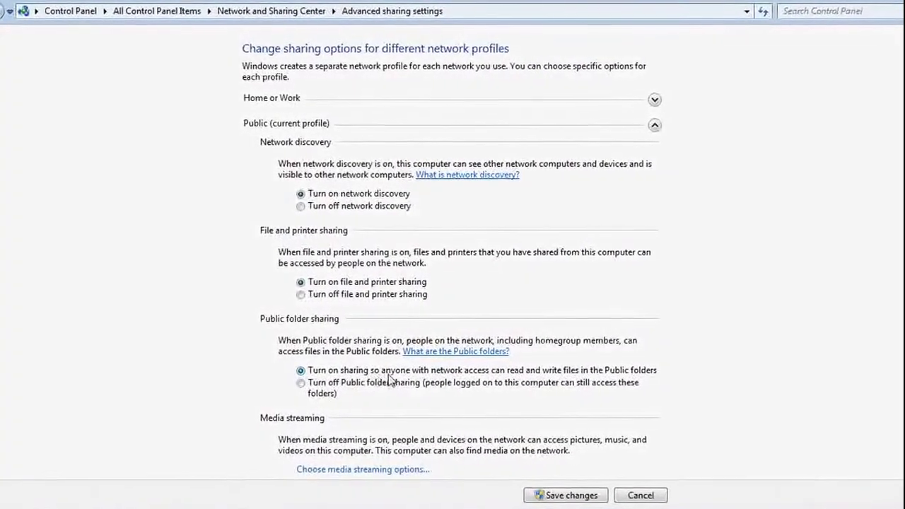
{"action": "scroll", "coordinate": [212, 396], "scroll_direction": "down", "scroll_amount": 2}
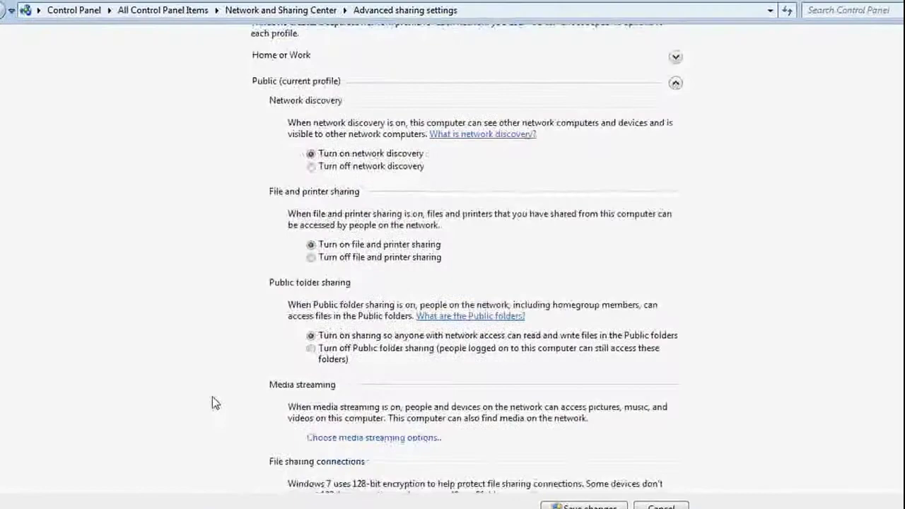
{"action": "scroll", "coordinate": [212, 396], "scroll_direction": "down", "scroll_amount": 2}
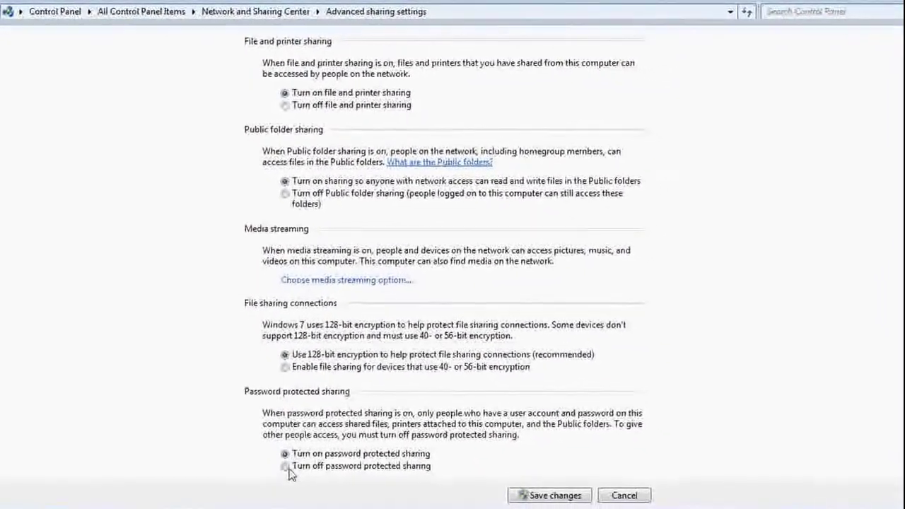
{"action": "left_click", "coordinate": [285, 466]}
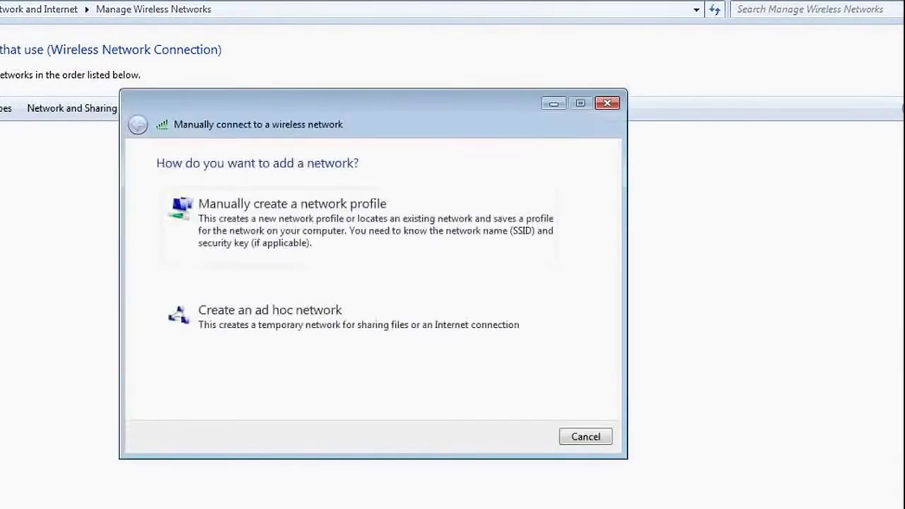
Step: Choose Create an ad hoc network and continue past the introduction page
{"action": "left_click", "coordinate": [305, 327]}
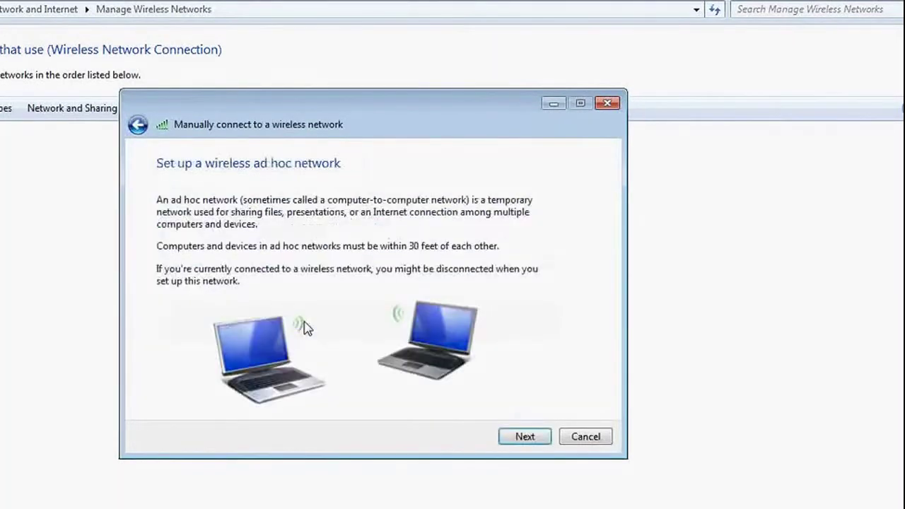
{"action": "left_click", "coordinate": [523, 439]}
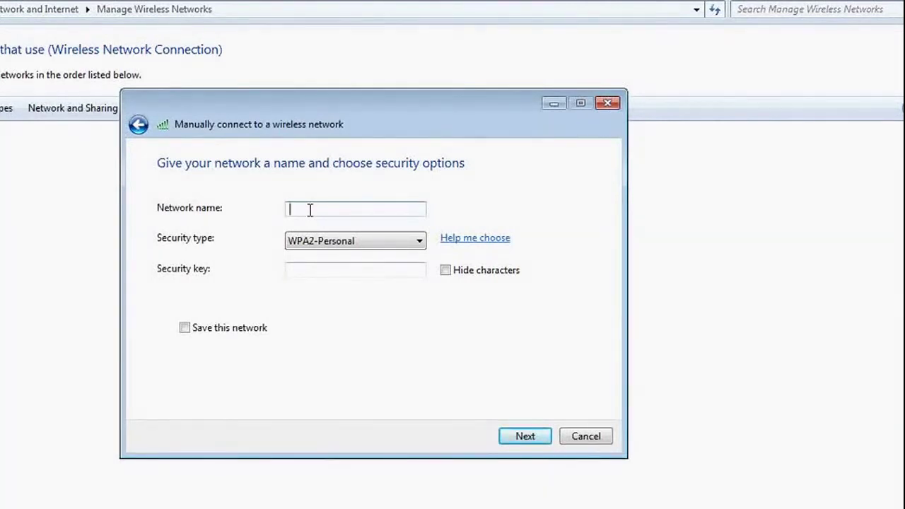
Step: Name the network computer1 with WPA2-Personal security, enter the security key, and save the profile
{"action": "type", "text": "co"}
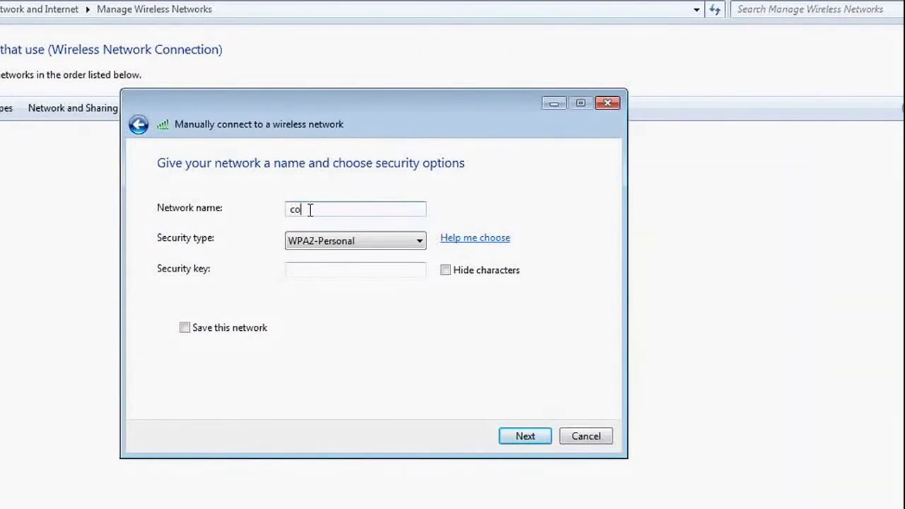
{"action": "type", "text": "mpu"}
{"action": "type", "text": "ter1"}
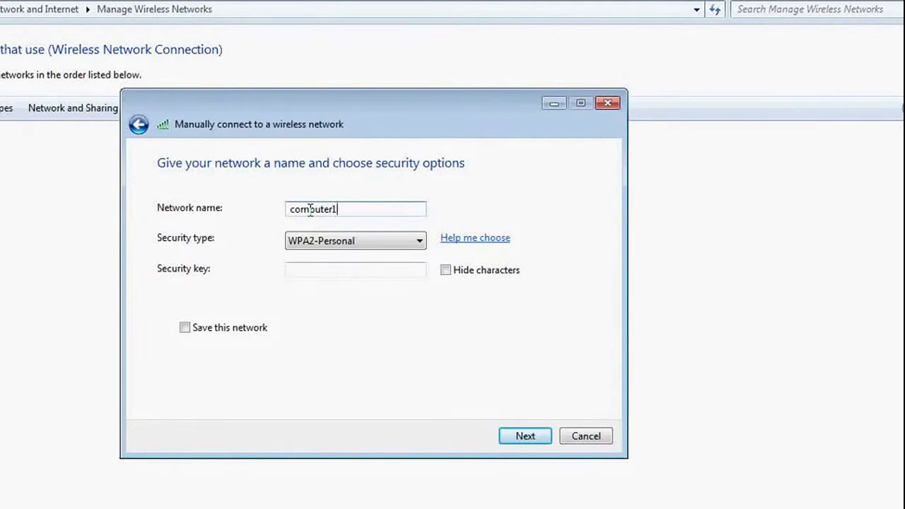
{"action": "left_click", "coordinate": [350, 240]}
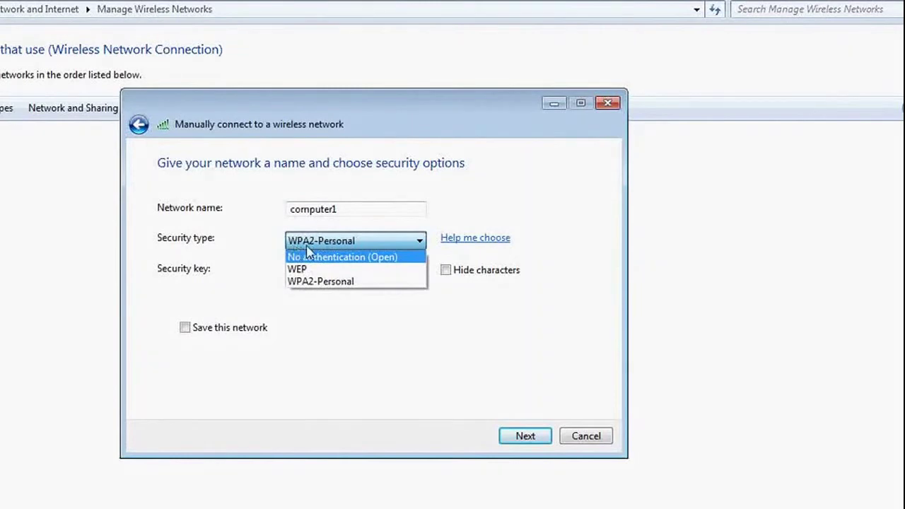
{"action": "left_click", "coordinate": [348, 243]}
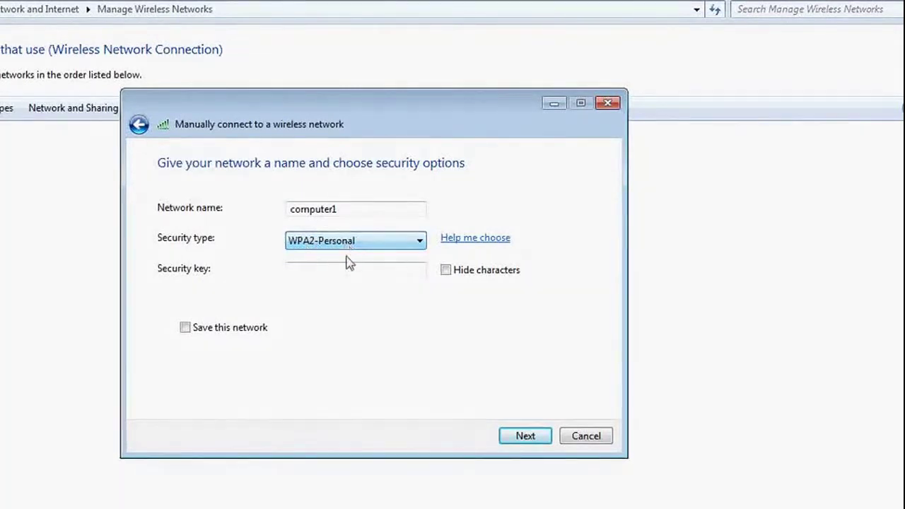
{"action": "left_click", "coordinate": [343, 268]}
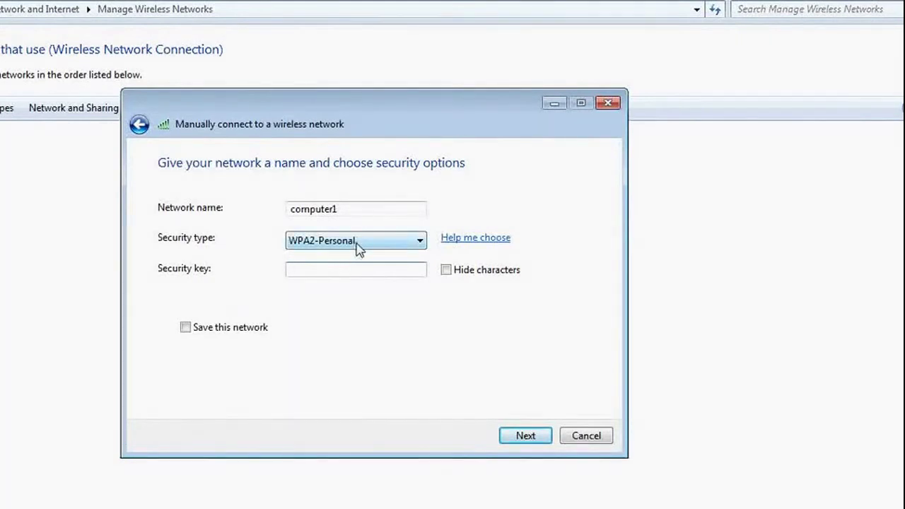
{"action": "left_click", "coordinate": [359, 244]}
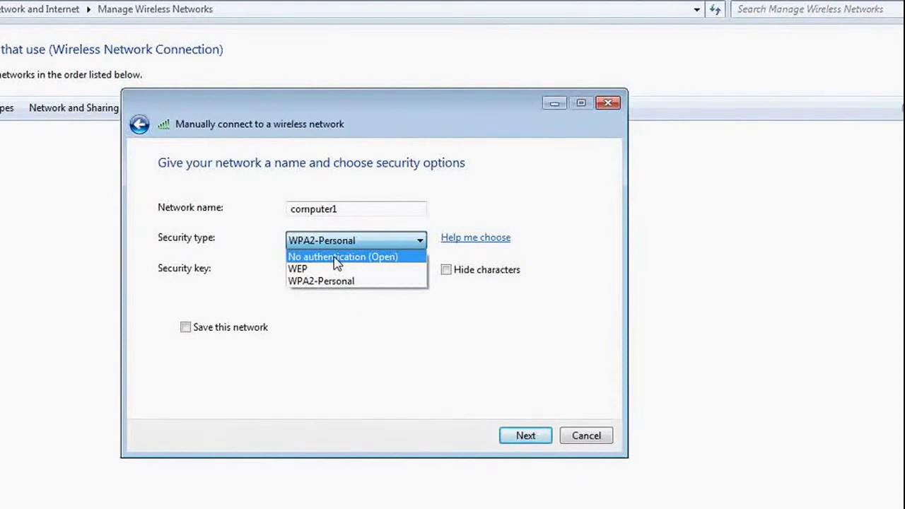
{"action": "left_click", "coordinate": [337, 260]}
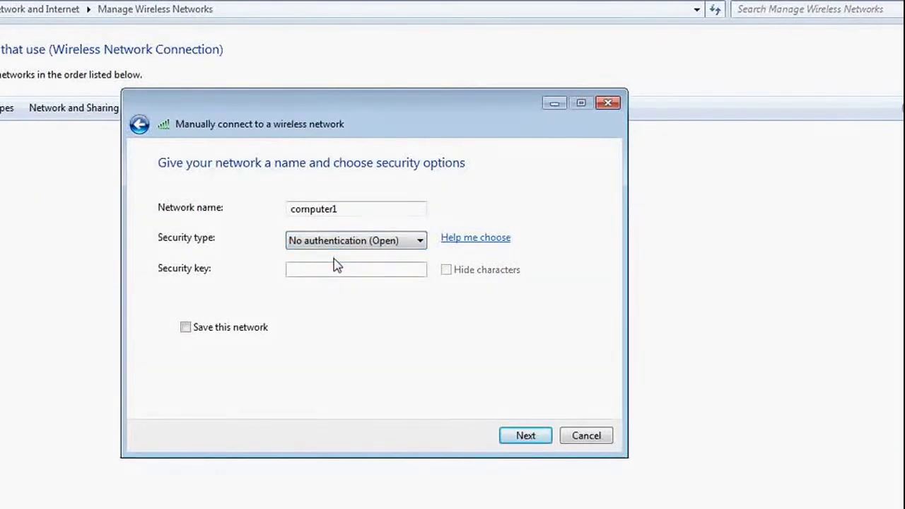
{"action": "left_click", "coordinate": [523, 435]}
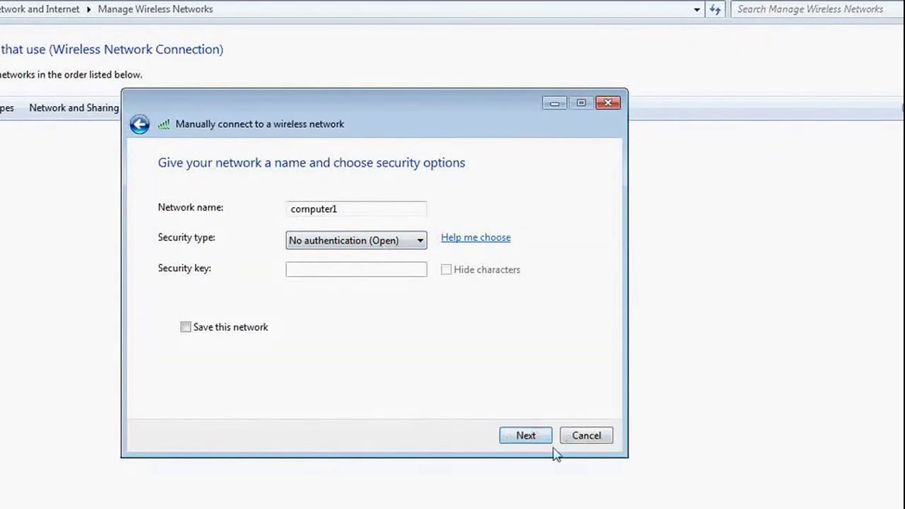
{"action": "left_click", "coordinate": [400, 240]}
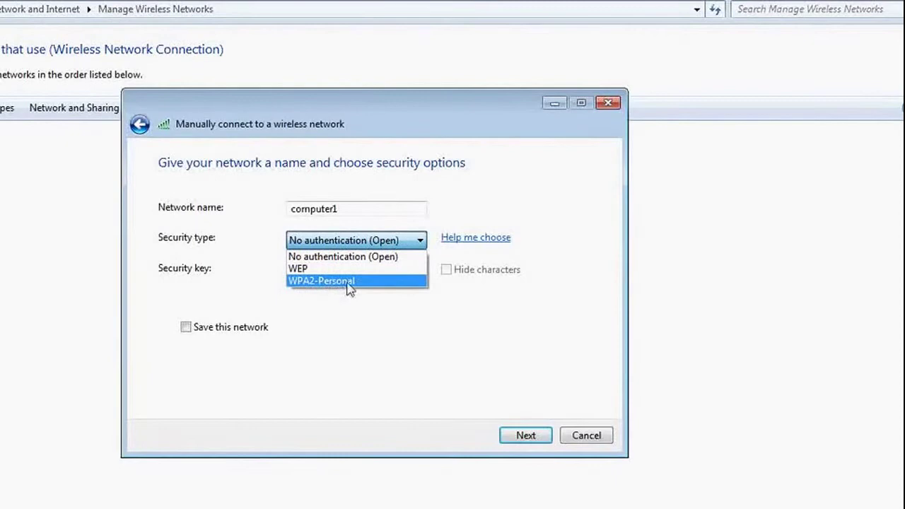
{"action": "left_click", "coordinate": [348, 285]}
{"action": "left_click", "coordinate": [337, 272]}
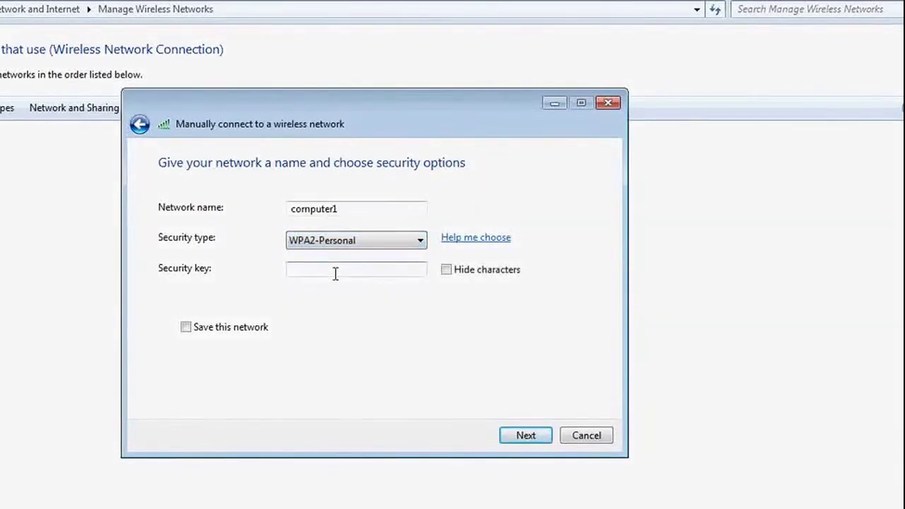
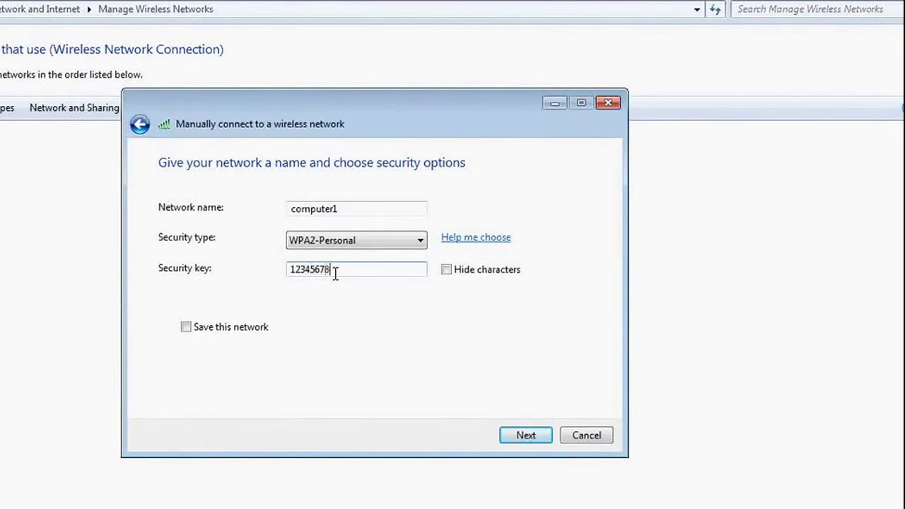
{"action": "left_click", "coordinate": [188, 329]}
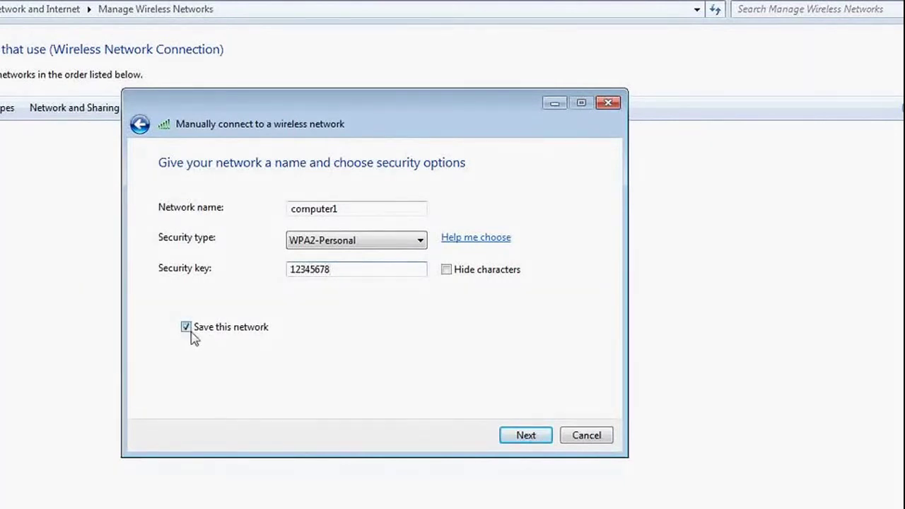
Step: Finish the wizard, refresh the desktop, and confirm computer1 is waiting for users
{"action": "left_click", "coordinate": [520, 437]}
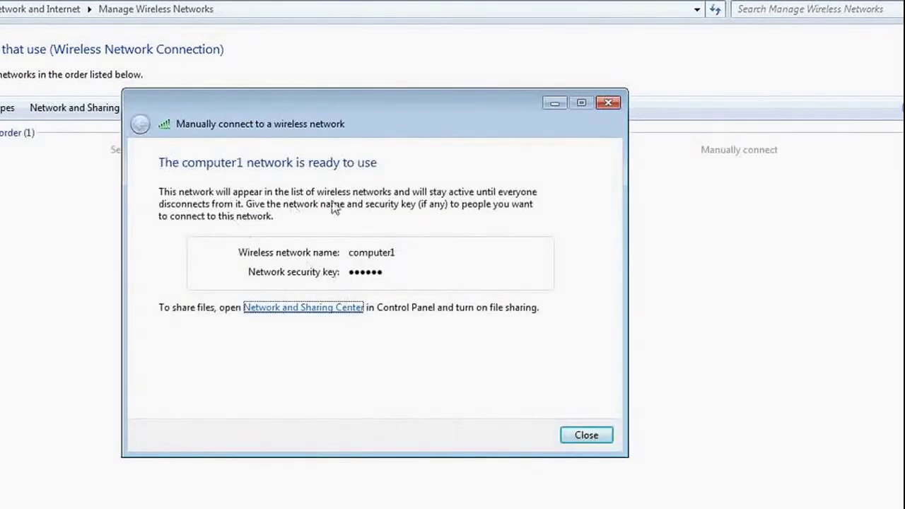
{"action": "left_click", "coordinate": [585, 436]}
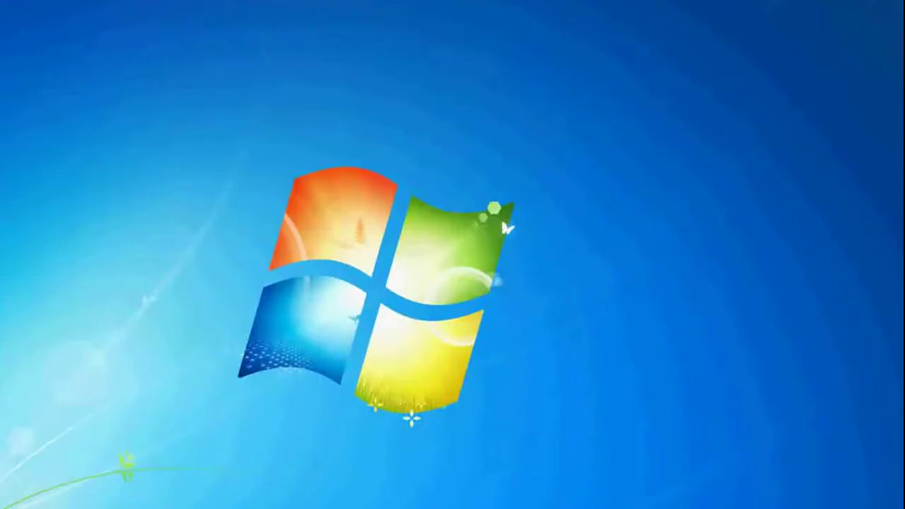
{"action": "right_click", "coordinate": [651, 154]}
{"action": "left_click", "coordinate": [696, 205]}
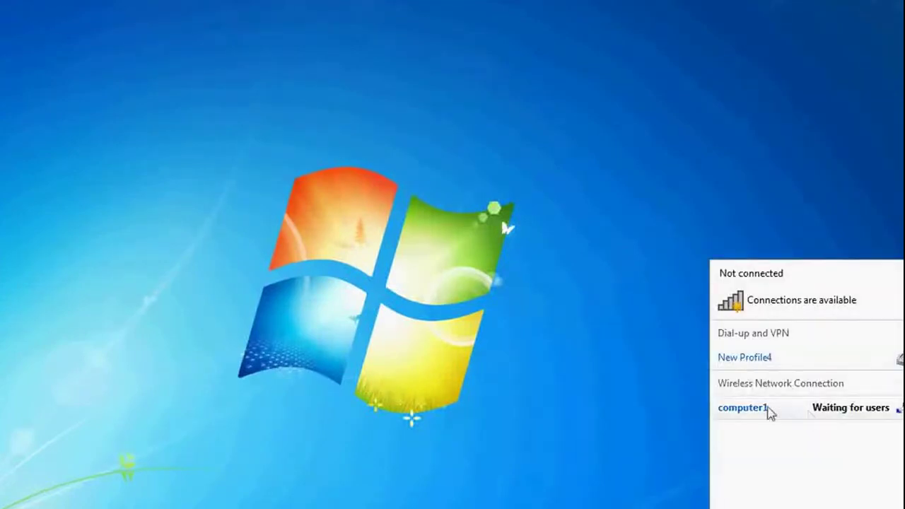
{"action": "left_click", "coordinate": [760, 417]}
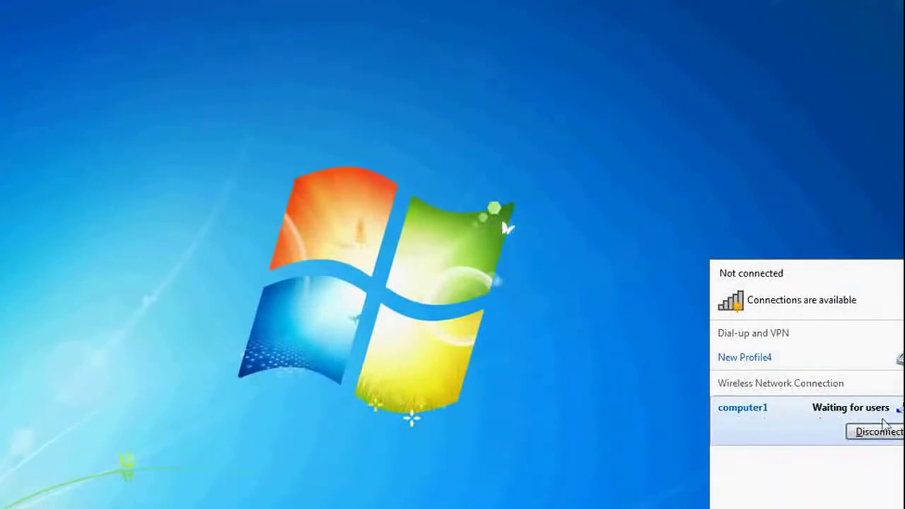
{"action": "mouse_move", "coordinate": [823, 417]}
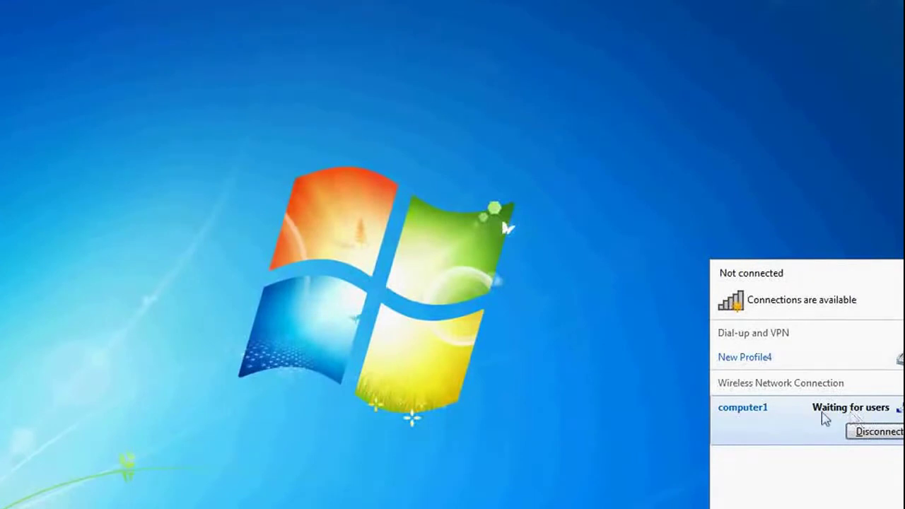
{"action": "left_click", "coordinate": [562, 457]}
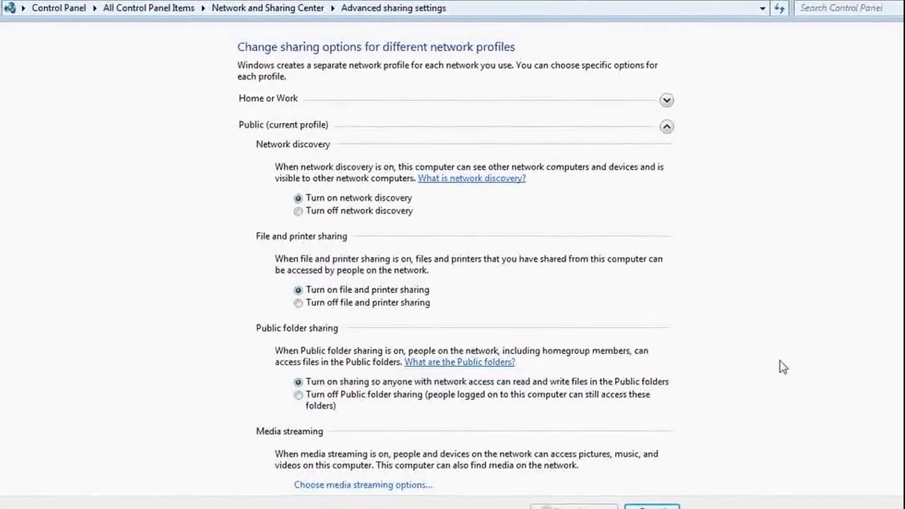
Step: Scroll down through the advanced sharing settings page
{"action": "scroll", "coordinate": [896, 289], "scroll_direction": "down", "scroll_amount": 5}
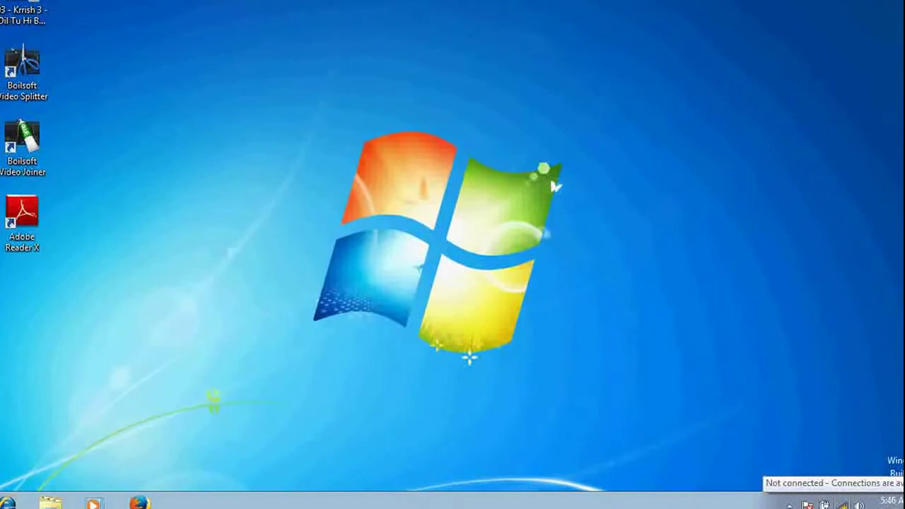
{"action": "left_click", "coordinate": [841, 503]}
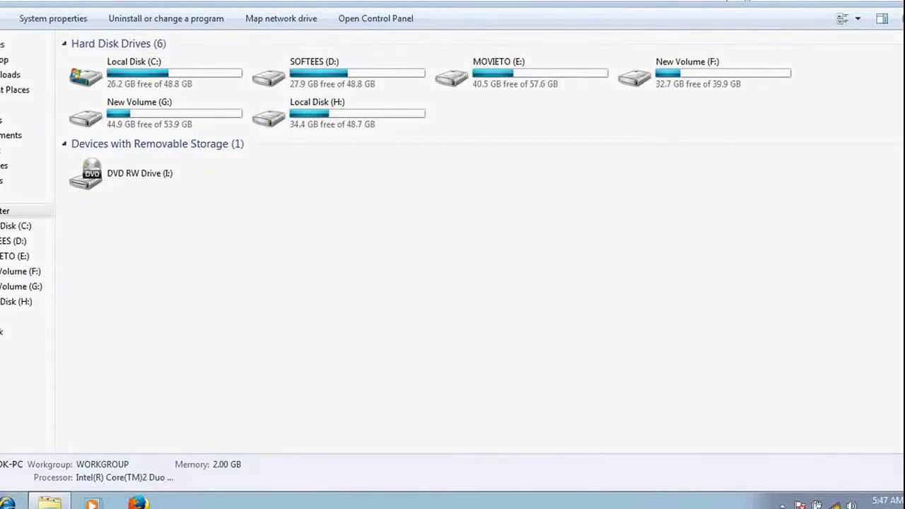
{"action": "key", "text": "super+d"}
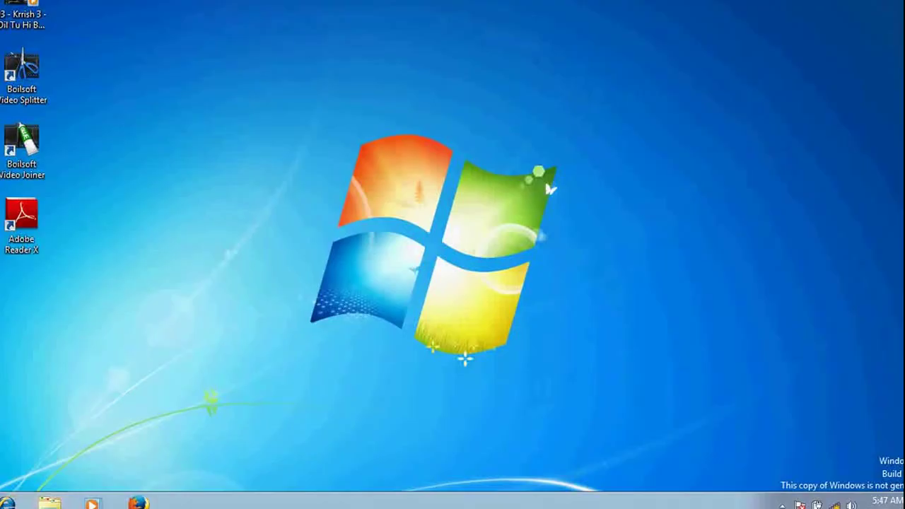